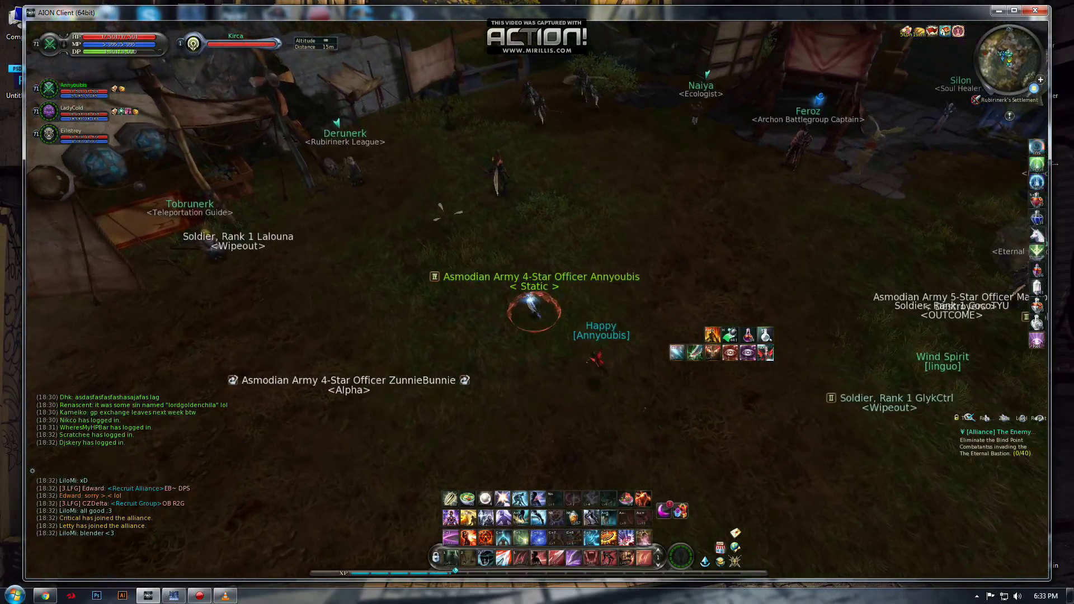
- Show the damage meter, target the Training Dummy, and reset the meter before the test
click(1037, 149)
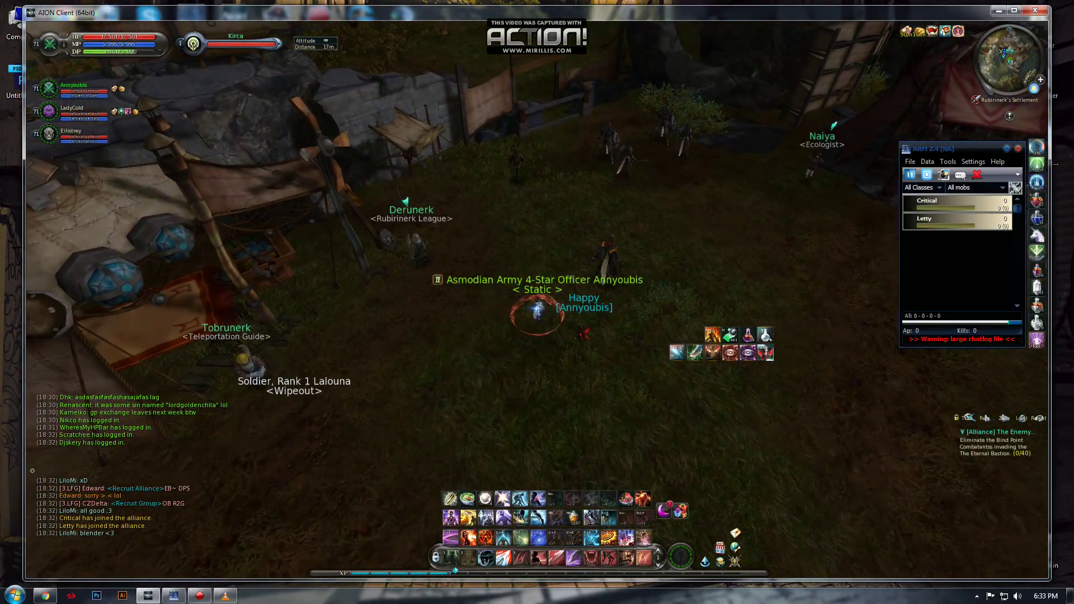
key(Tab)
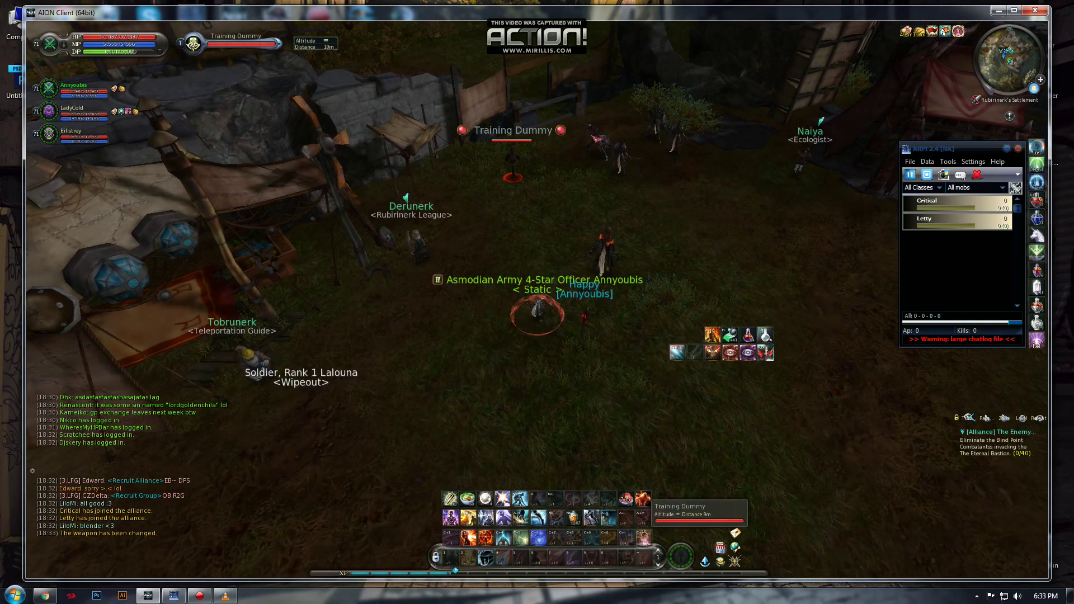
key(1)
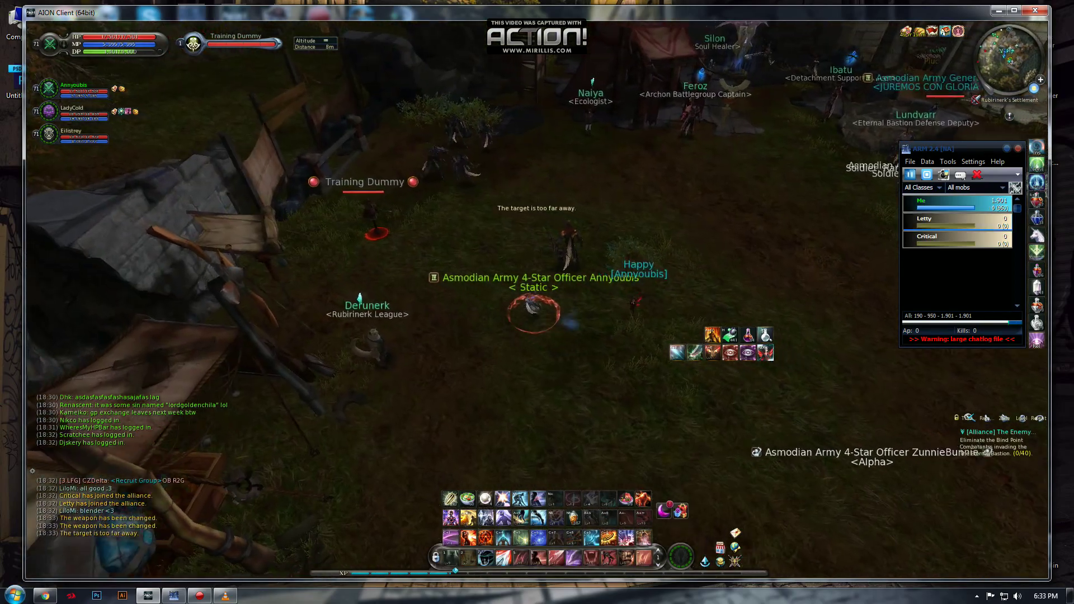
right_click(998, 203)
click(1007, 220)
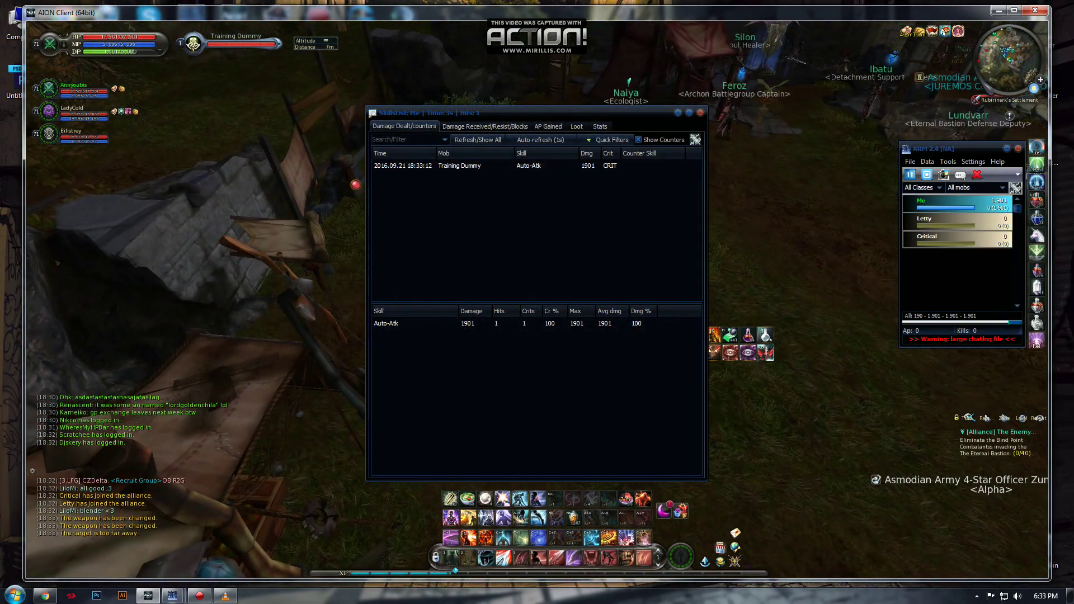
click(700, 113)
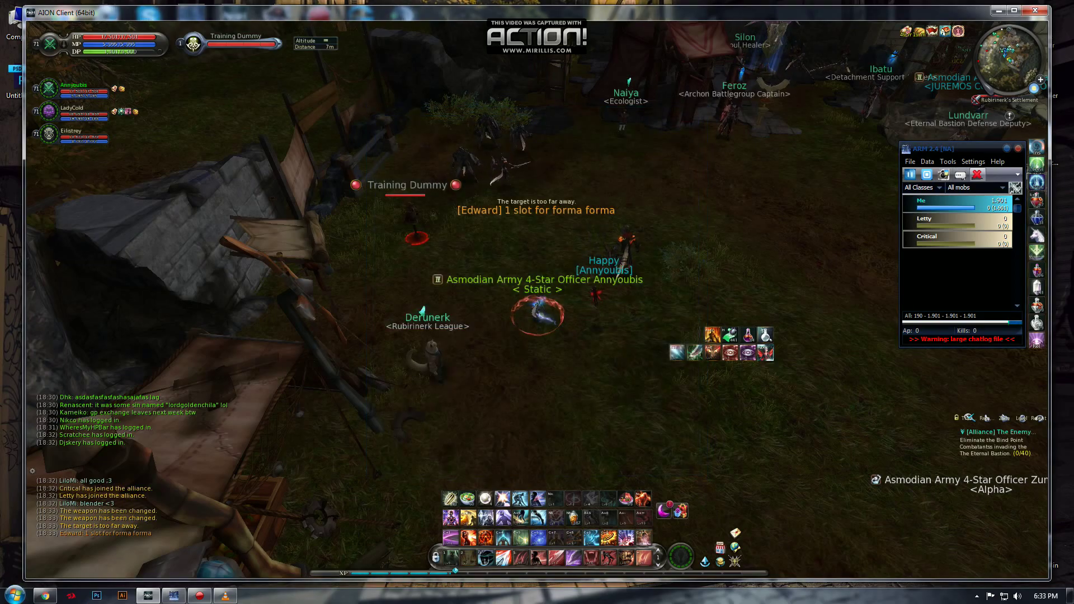
click(977, 174)
- Attack the Training Dummy with buffs and the hotbar skill rotation 1 through 9, including Incinerate
drag(422, 311, 537, 252)
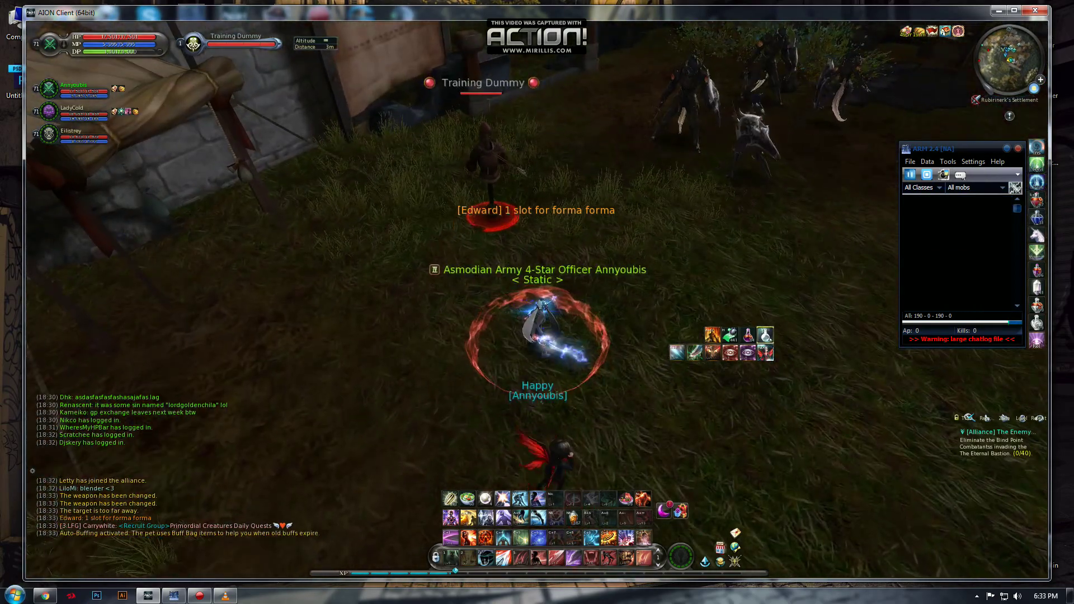
key(1)
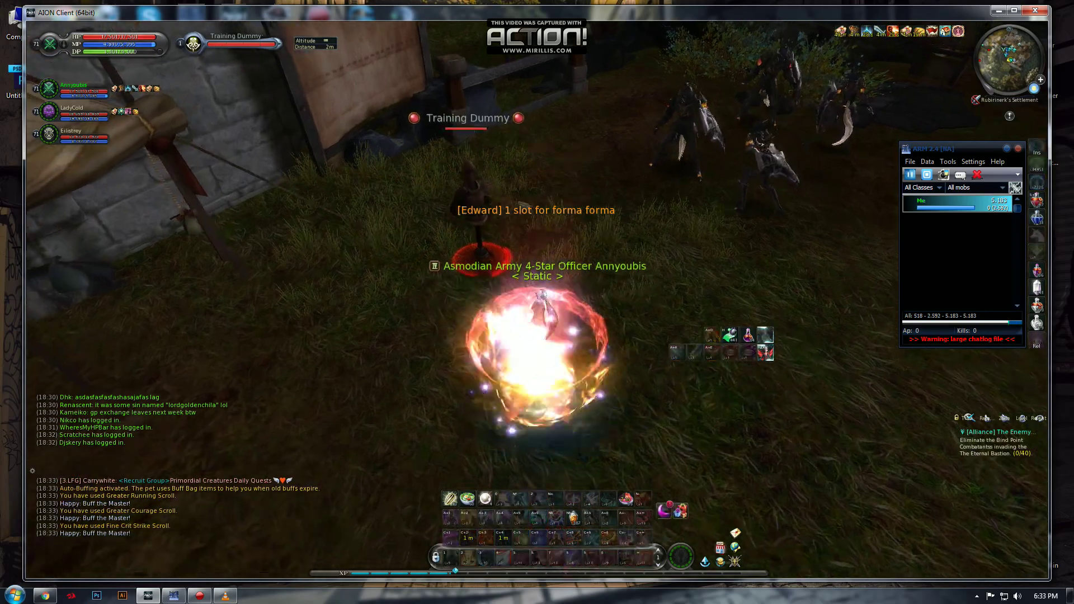
key(2)
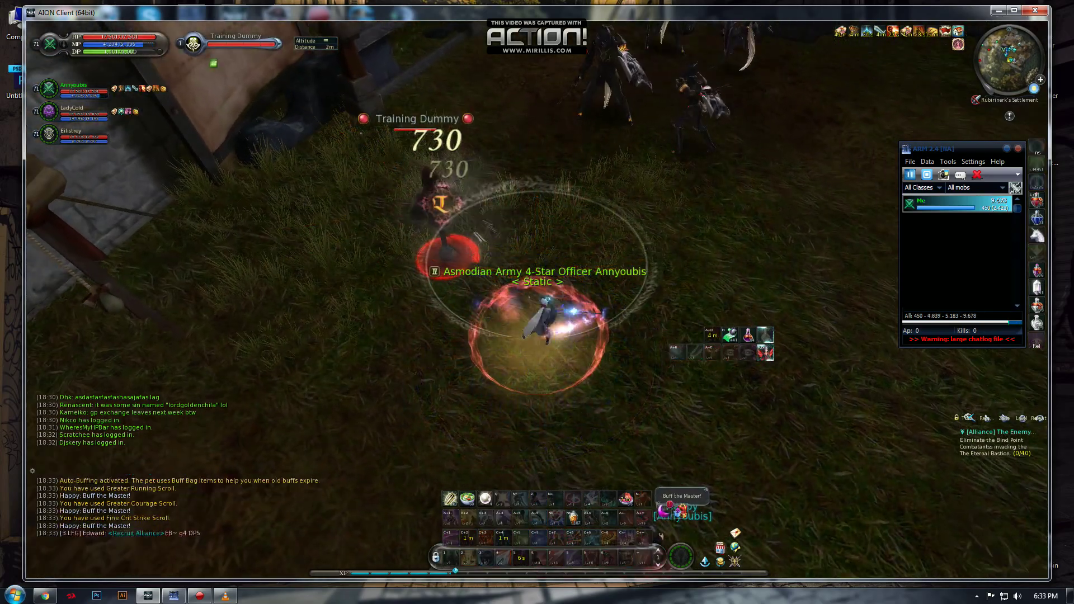
key(3)
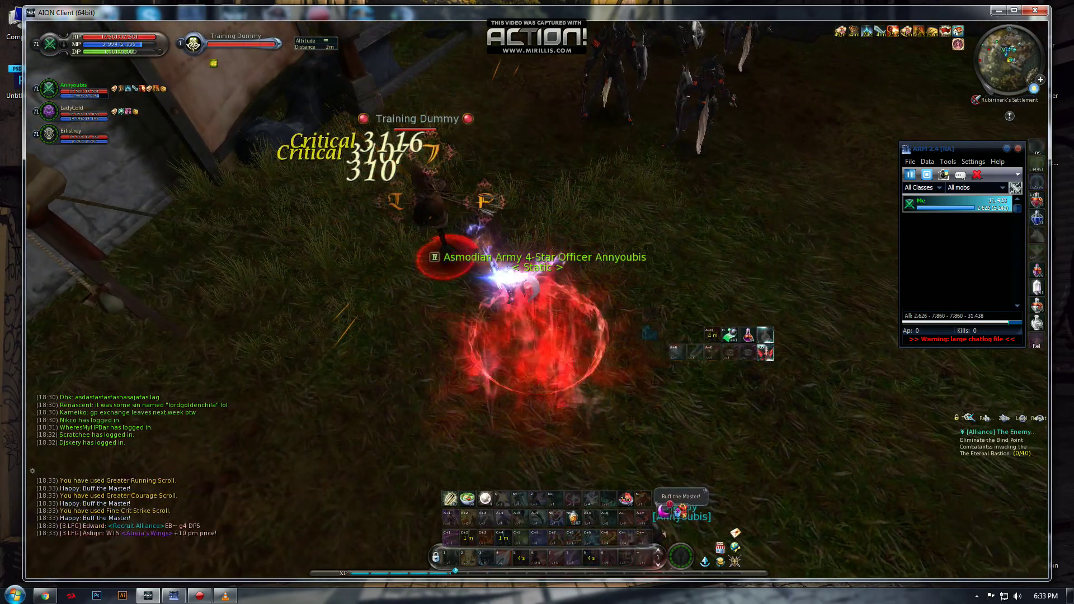
key(4)
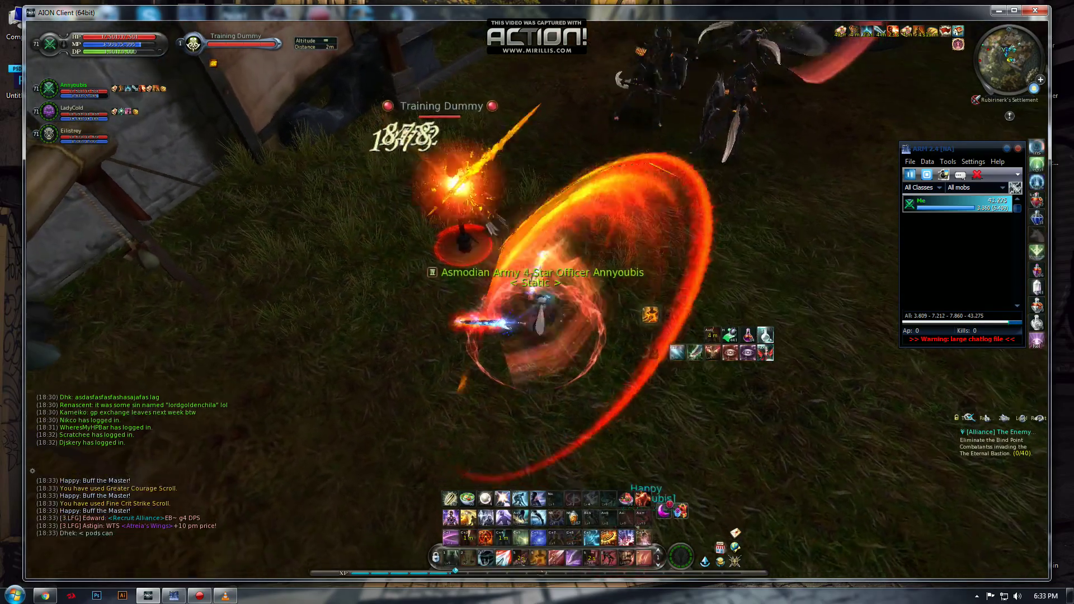
key(5)
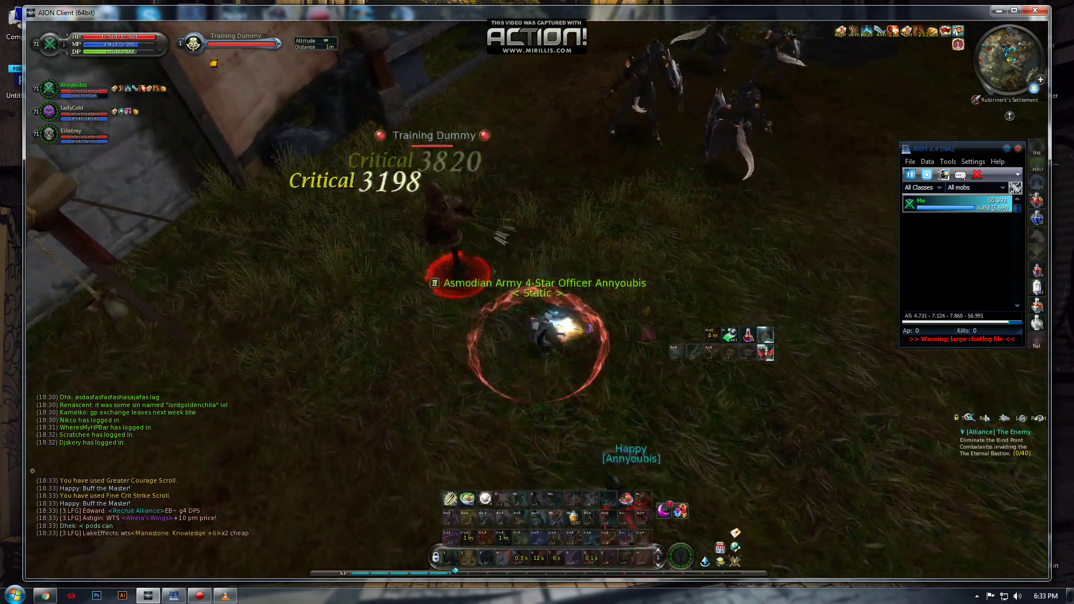
key(6)
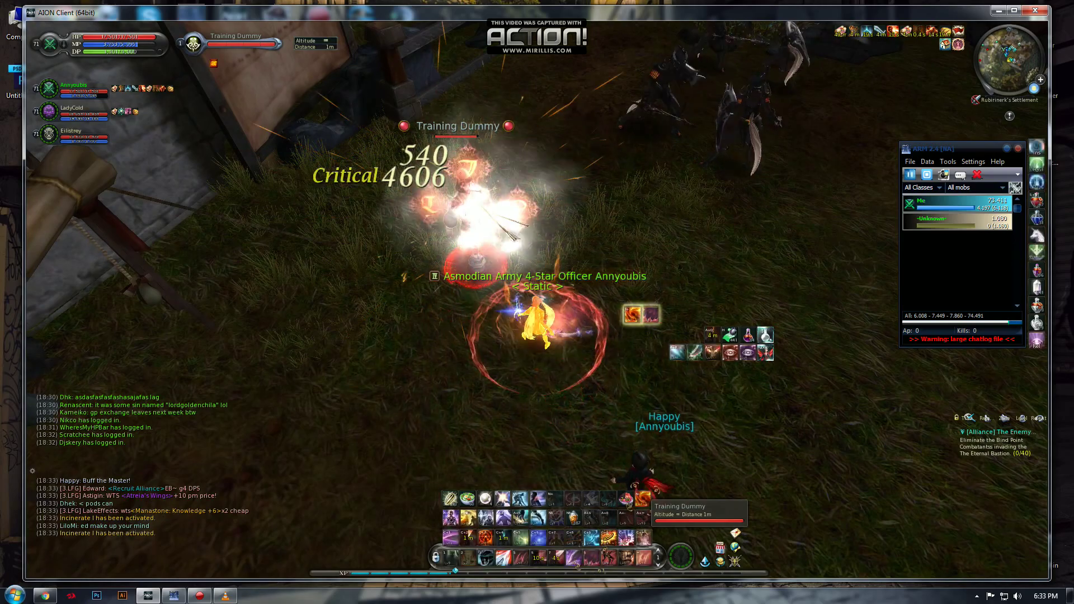
key(7)
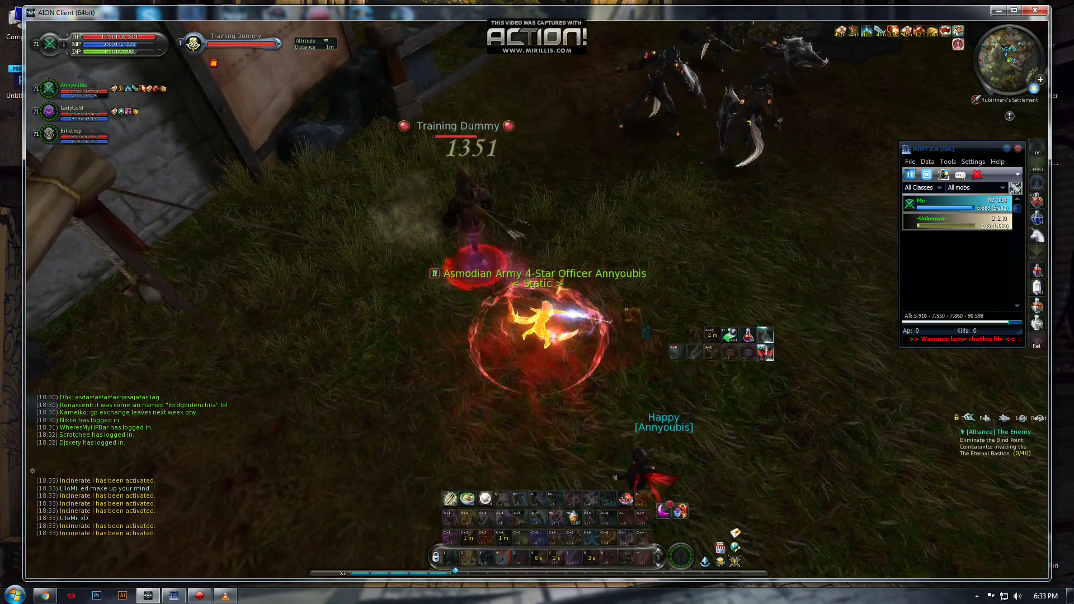
key(8)
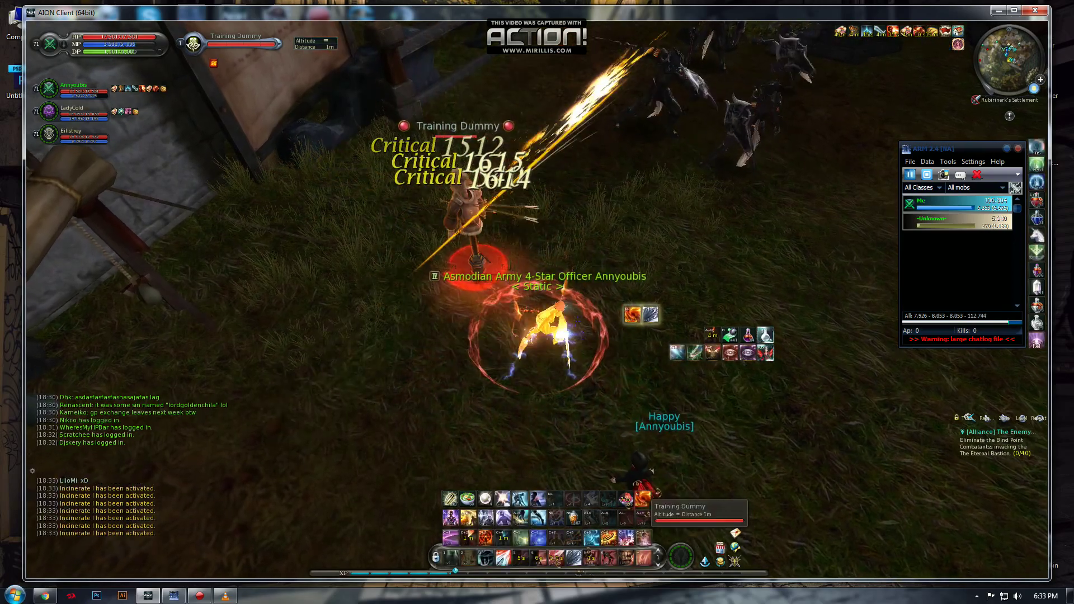
key(9)
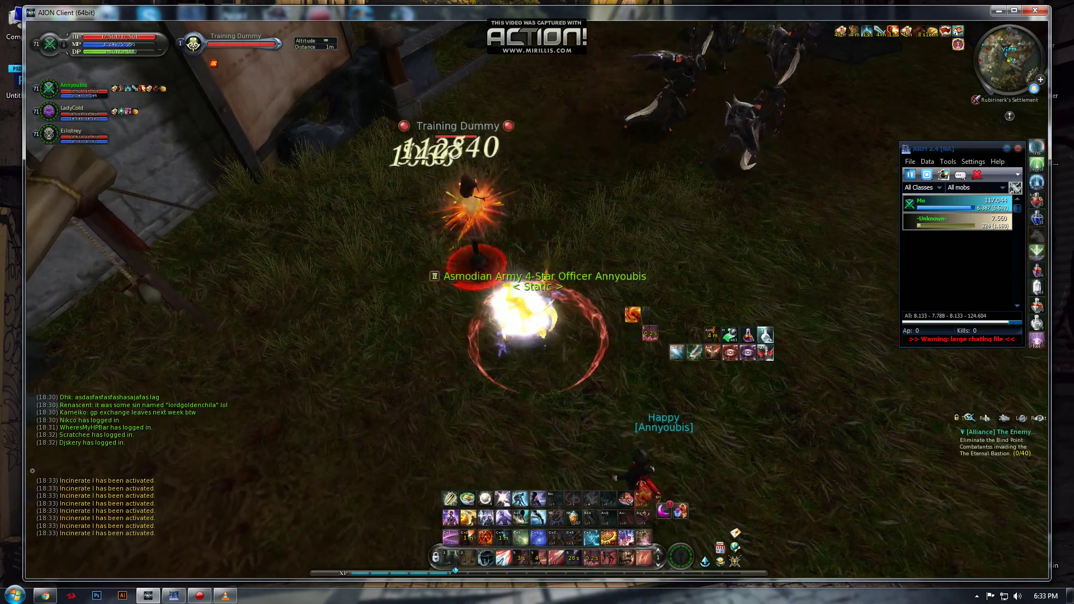
key(1)
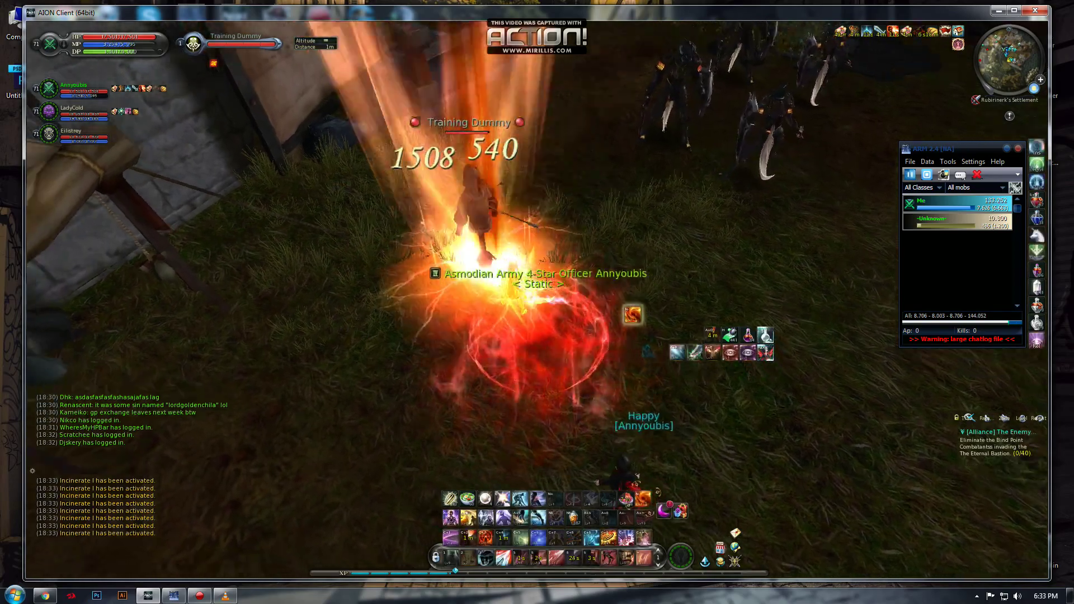
drag(537, 302, 637, 302)
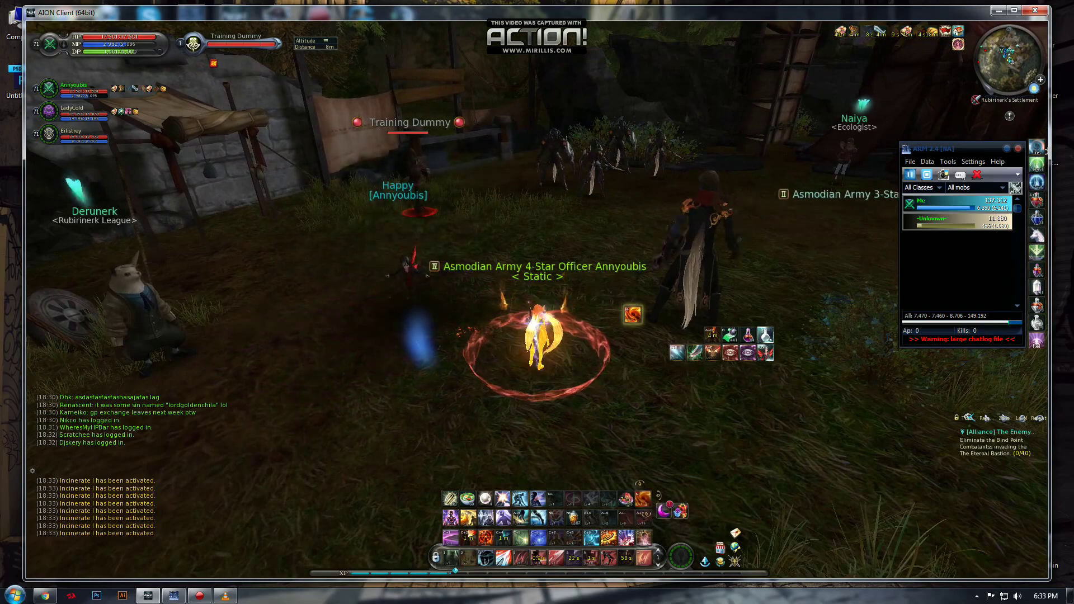
- Open the detailed damage log full screen and pick entries from Fang Strike 1844 to Surprise Attack
right_click(956, 210)
click(982, 180)
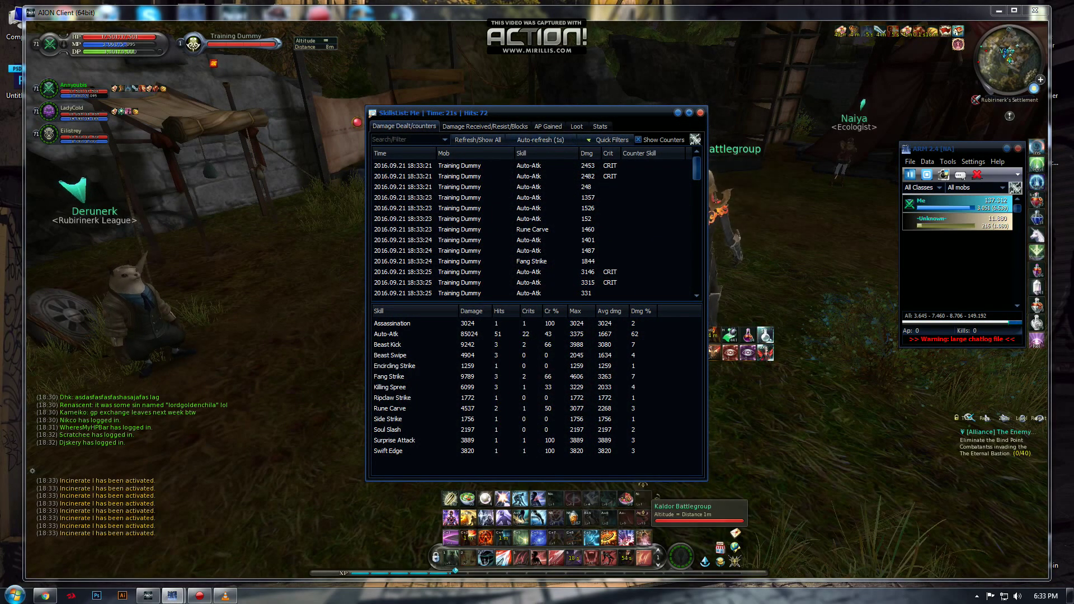
click(688, 112)
click(159, 152)
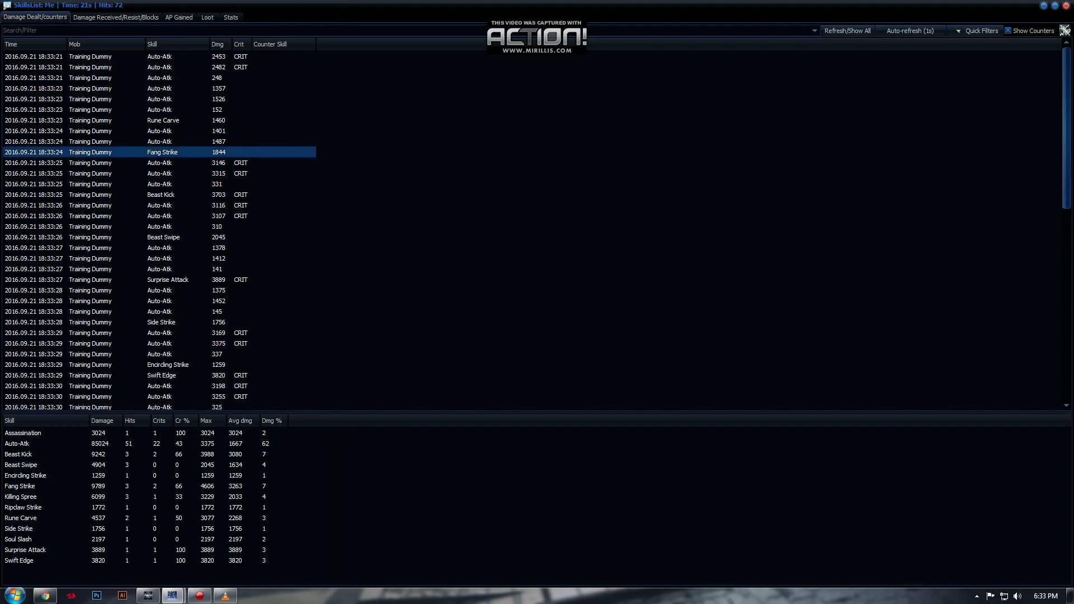
key(Down)
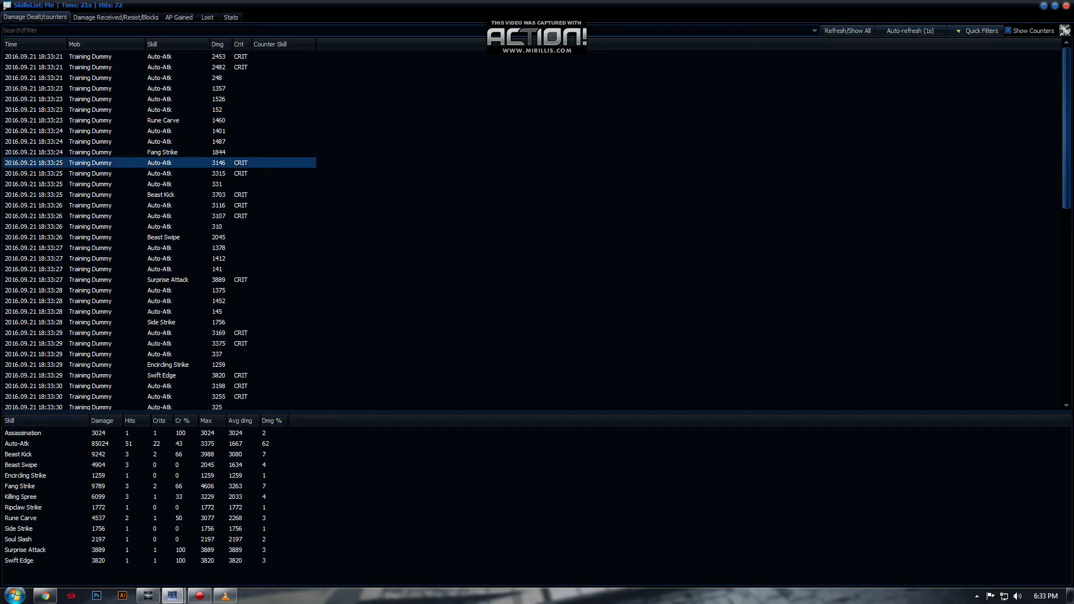
click(159, 247)
key(shift+Down)
key(shift+Down)
key(shift+Down)
scroll(160, 252, down, 5)
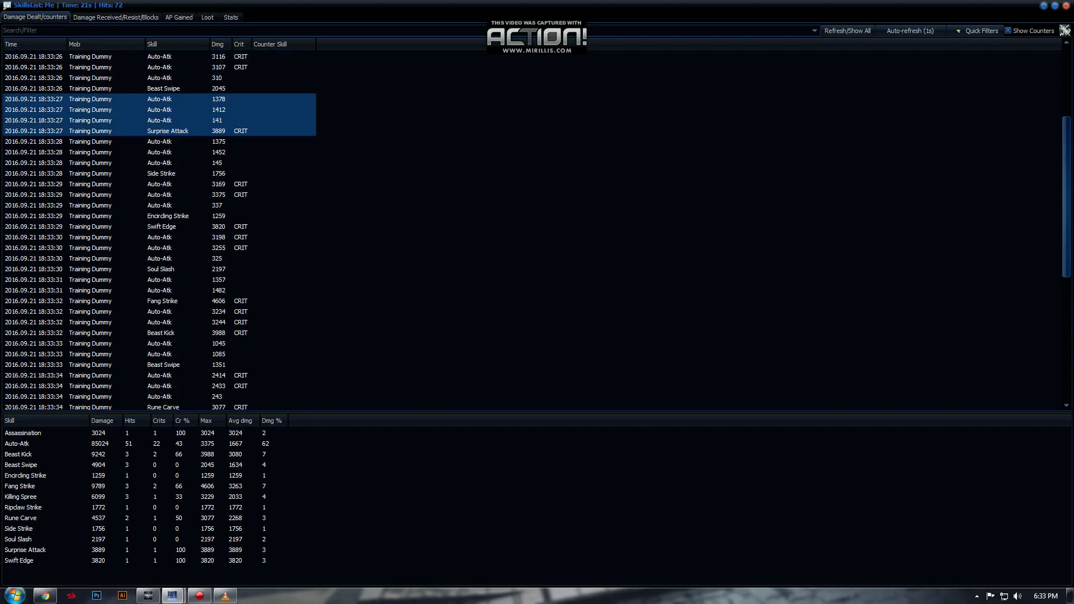
- Select Auto-Atk 3169 CRIT through Swift Edge 3820, then hits 2491 CRIT, 236 and 2414 CRIT
click(160, 195)
key(Up)
key(shift+Down)
key(shift+Down)
key(shift+Down)
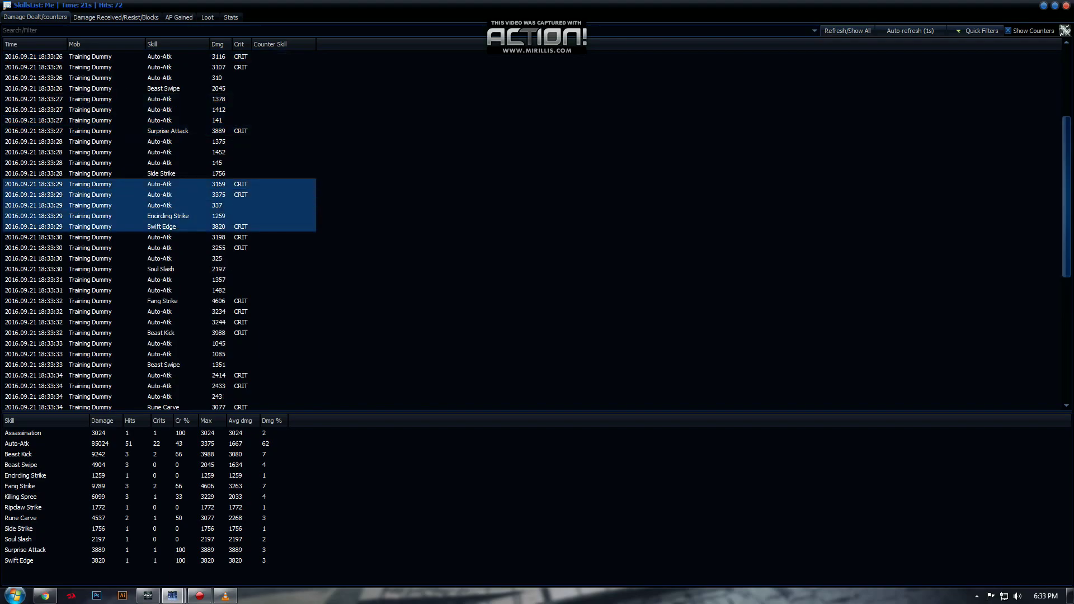
scroll(160, 252, down, 5)
scroll(159, 252, down, 2)
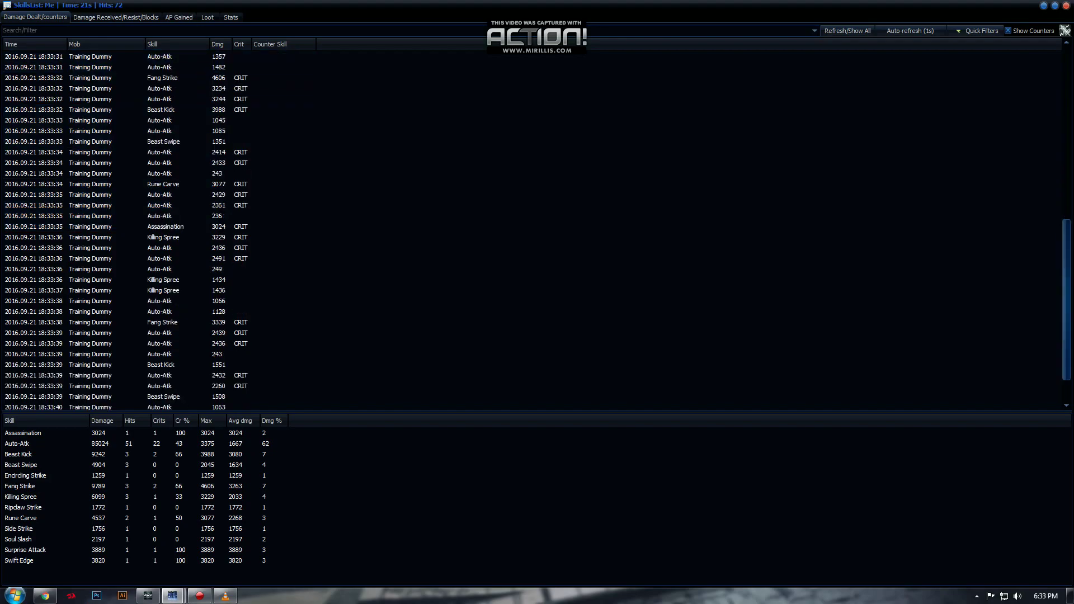
click(160, 257)
click(160, 216)
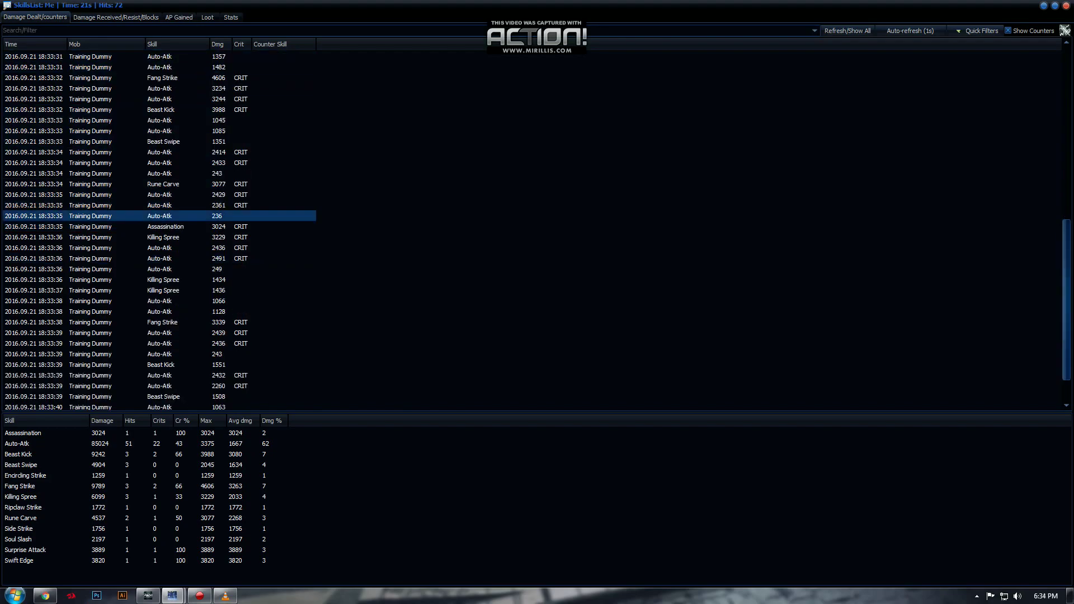
click(160, 172)
click(159, 152)
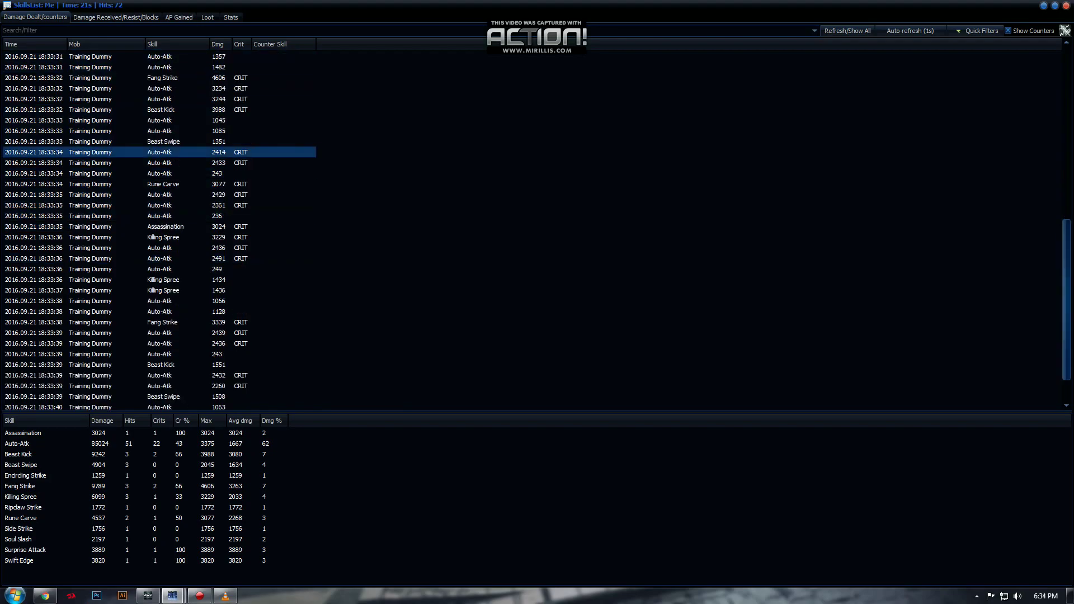
right_click(399, 591)
click(462, 567)
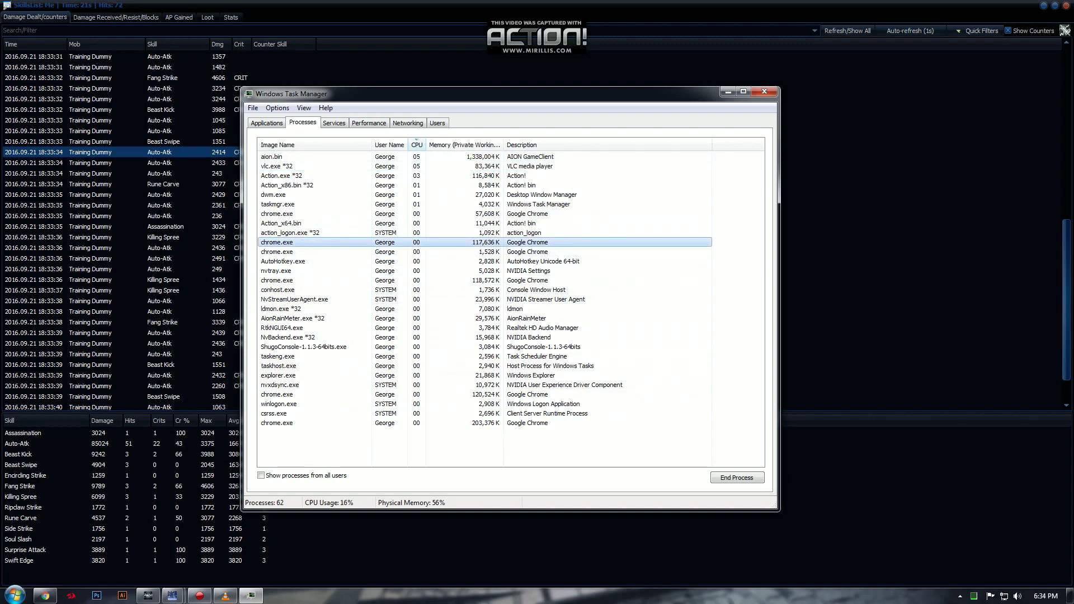
- Close Task Manager, select the Assassination, 1066, 2439–2260 and 1128 hits, then leave the meter
click(764, 91)
click(159, 225)
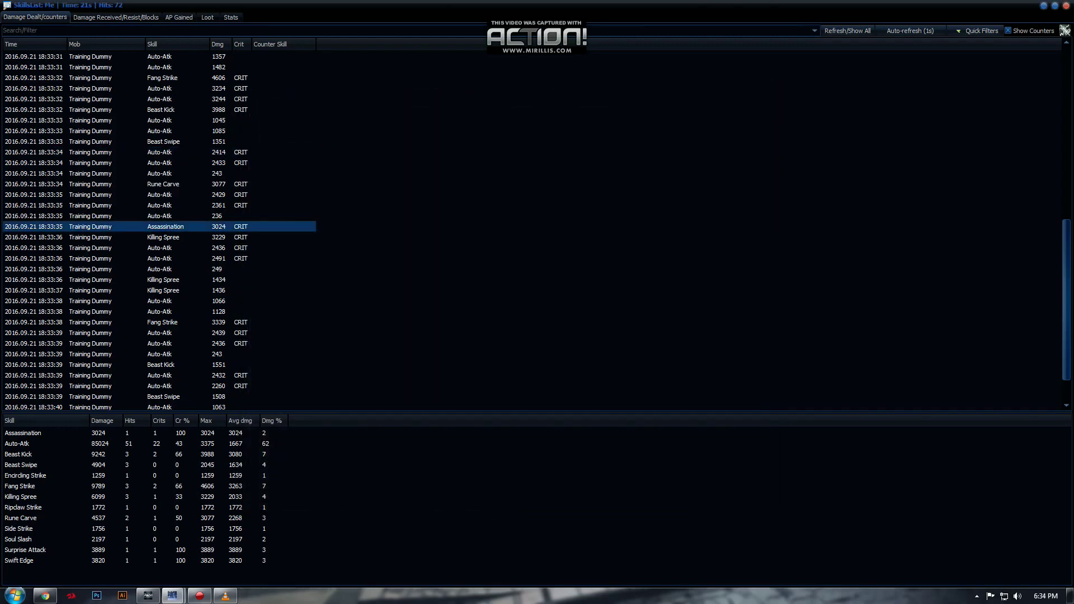
click(160, 258)
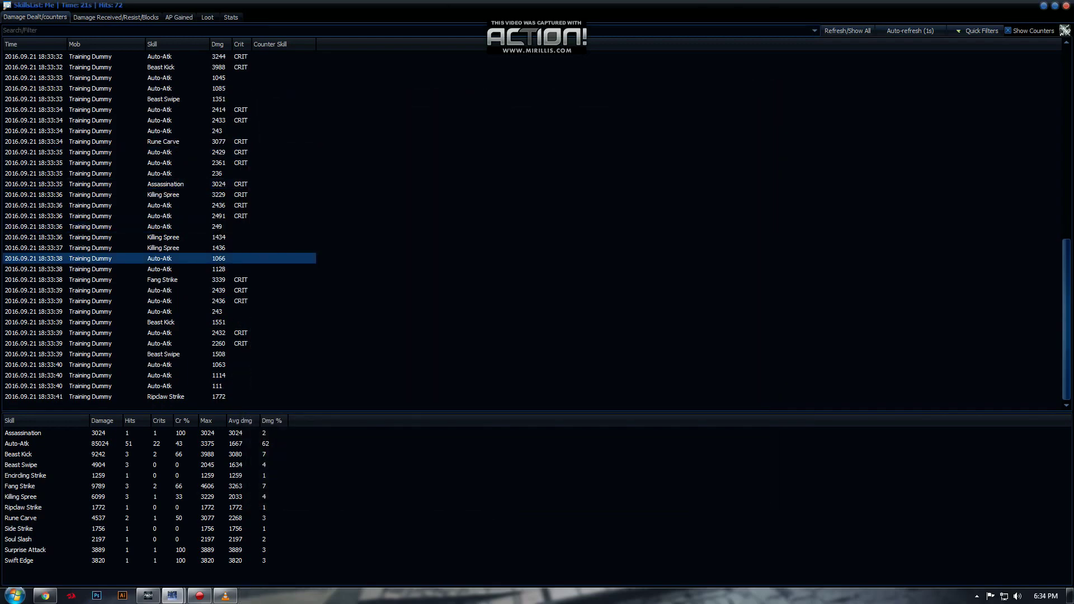
click(160, 290)
drag(160, 290, 159, 343)
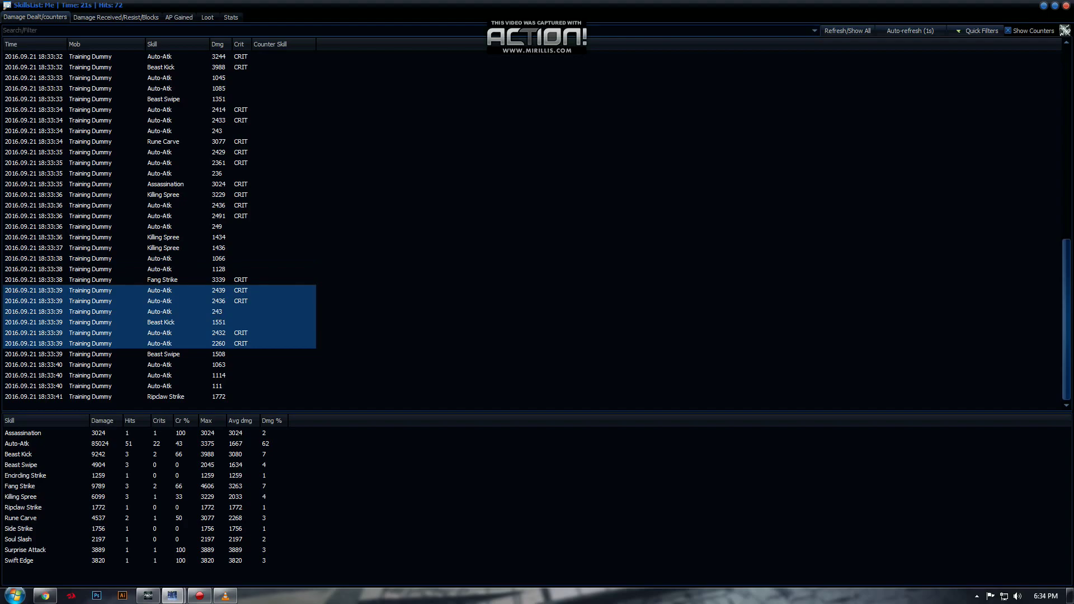
click(160, 270)
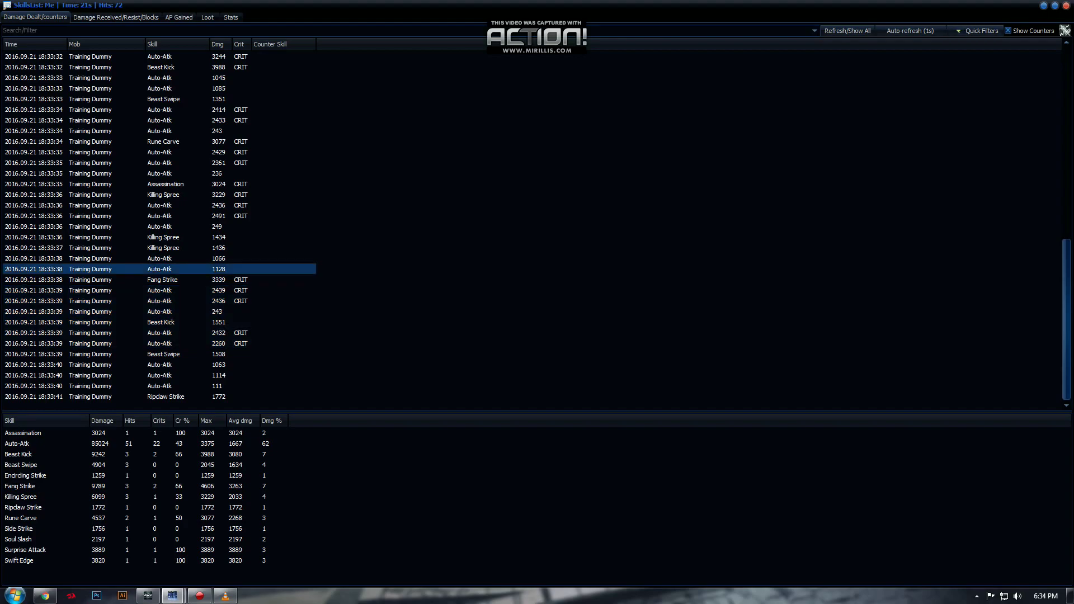
click(20, 486)
- Maximize the damage meter, relaunch Aion RainMeter from Start, and return to the game
key(alt+Tab)
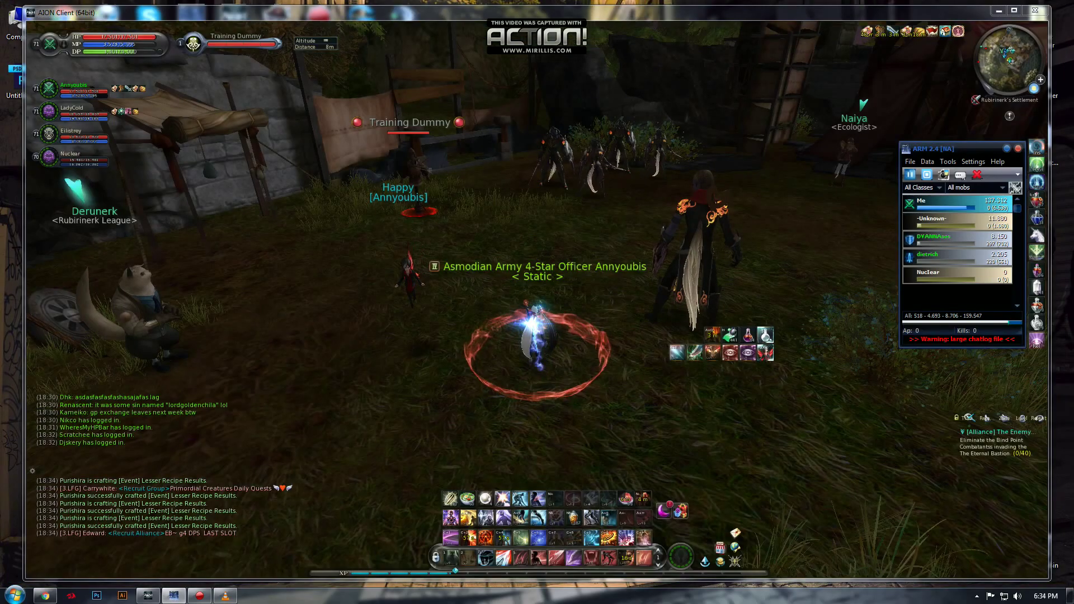
key(alt+Tab)
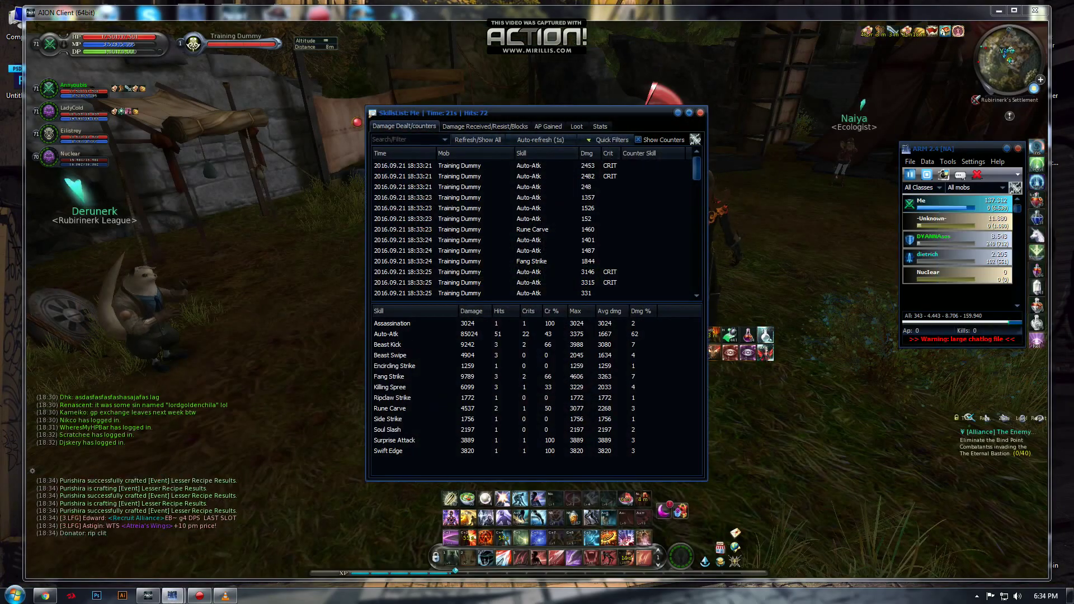
key(super+Up)
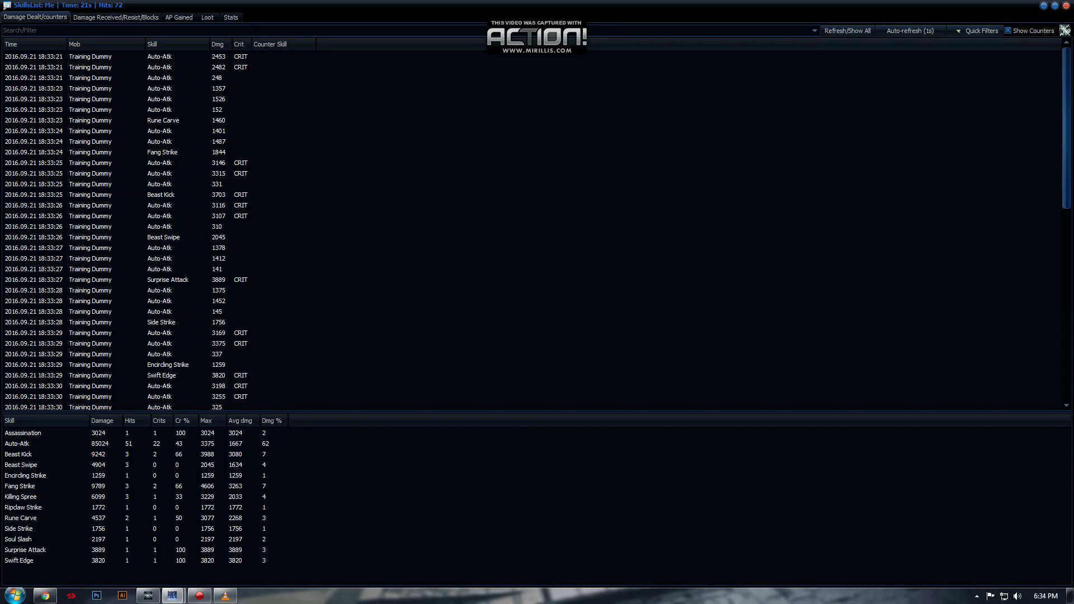
click(13, 596)
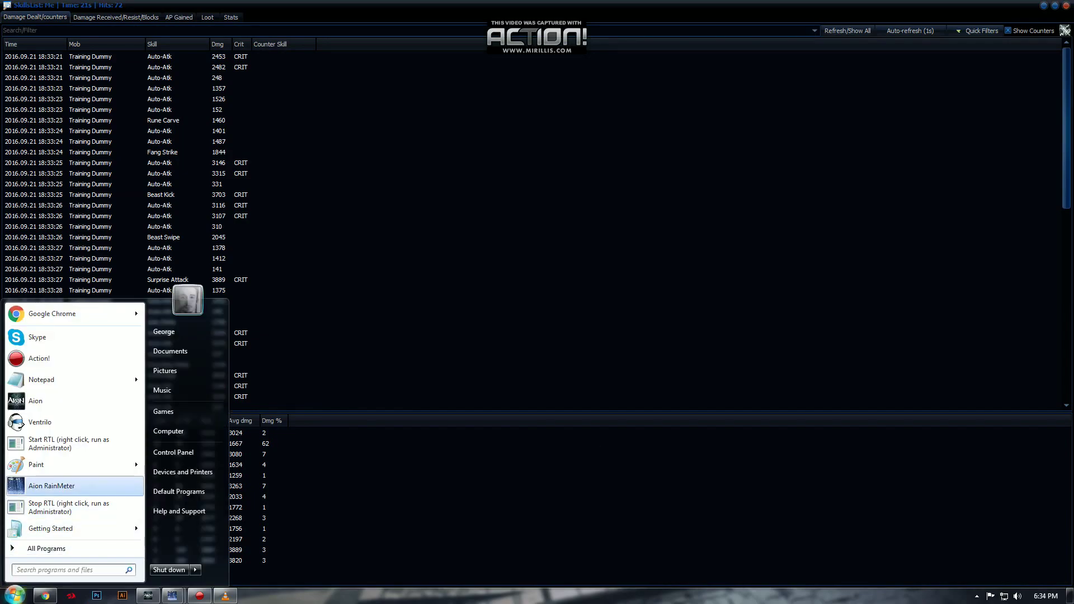
click(52, 486)
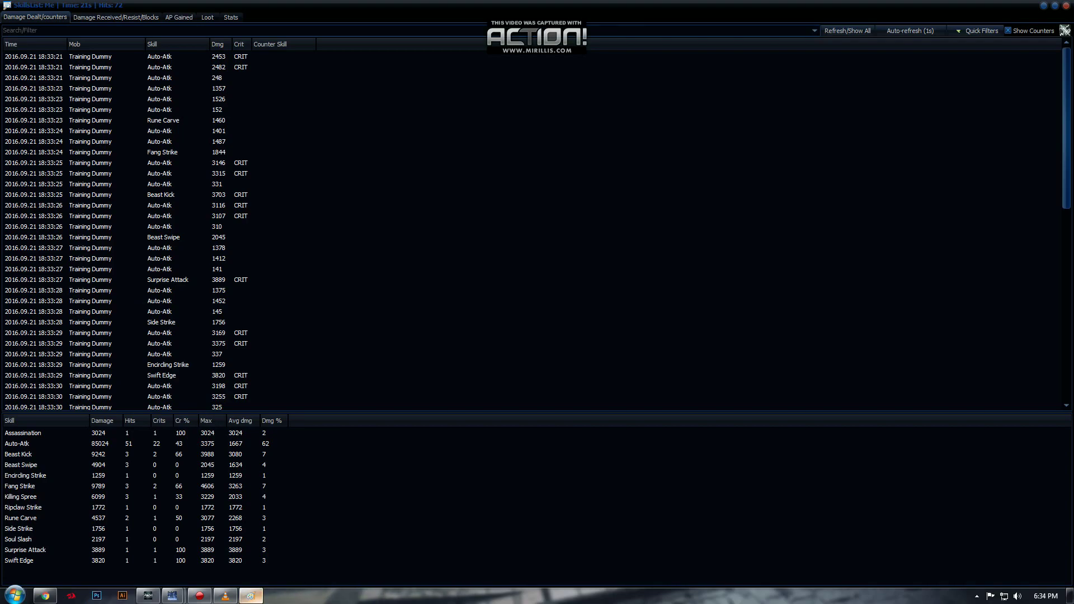
key(alt+Tab)
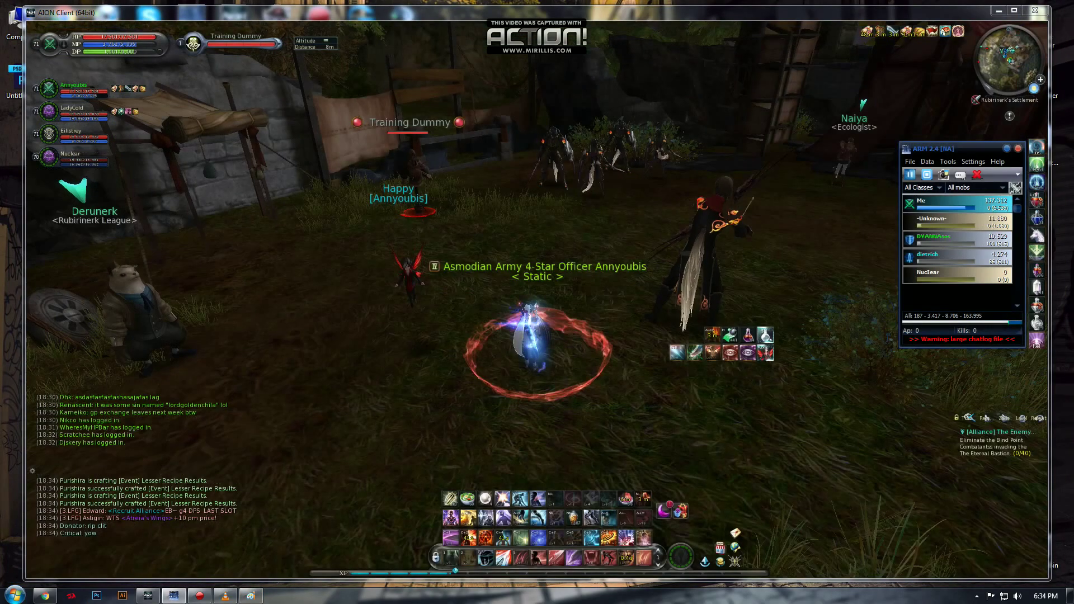
- Paste the damage-log screenshot into Paint and cover two 18:33:23 timestamps with 18:33:21
key(alt+Tab)
key(ctrl+v)
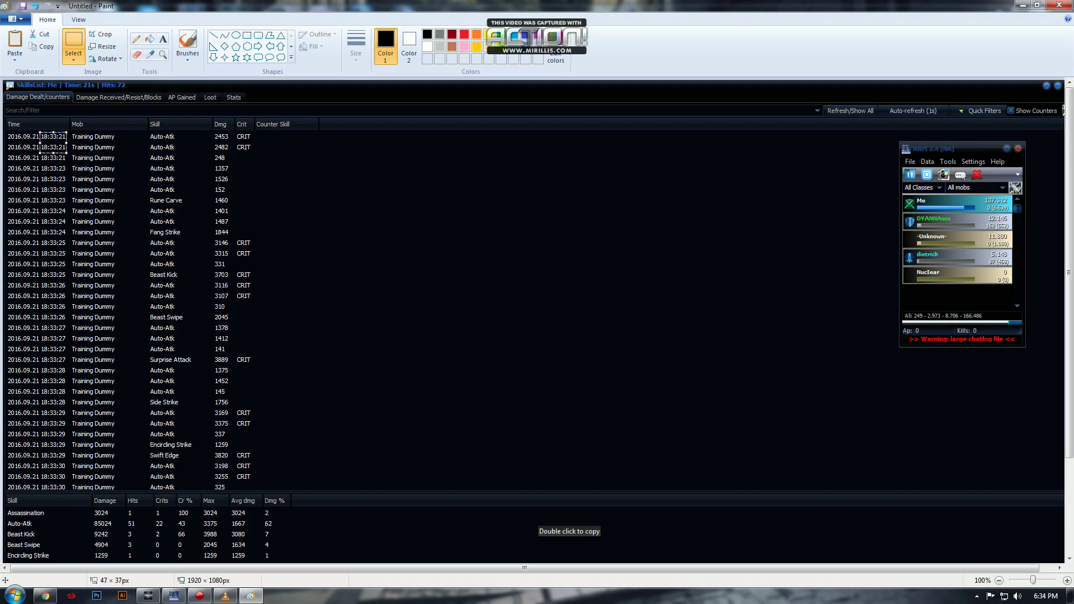
mouse_move(54, 143)
mouse_down()
mouse_move(17, 90)
mouse_move(48, 174)
mouse_up()
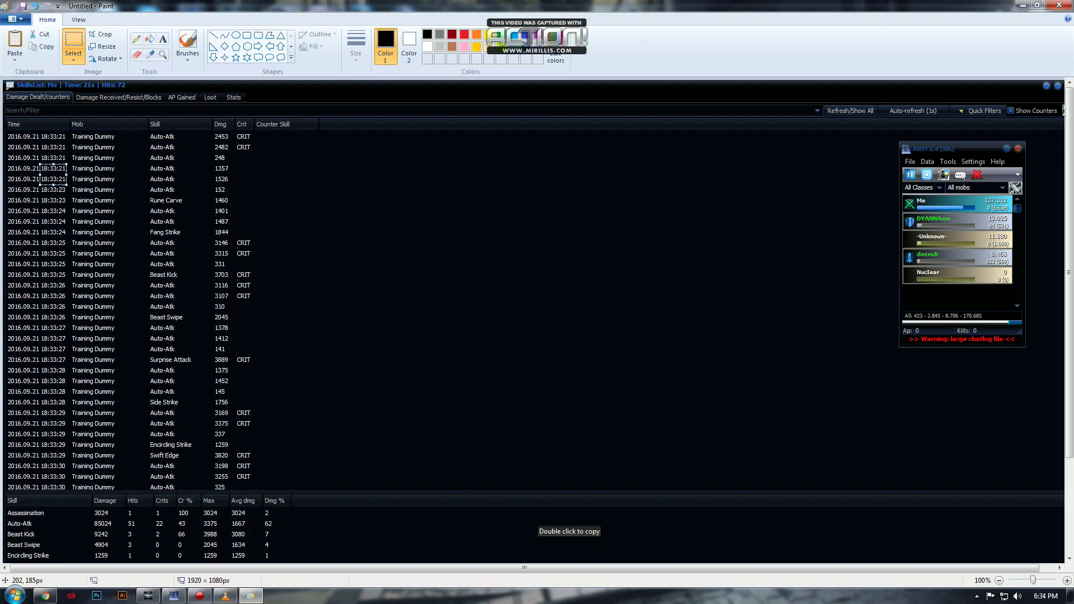
mouse_move(17, 91)
mouse_down()
mouse_move(51, 209)
mouse_move(52, 197)
mouse_up()
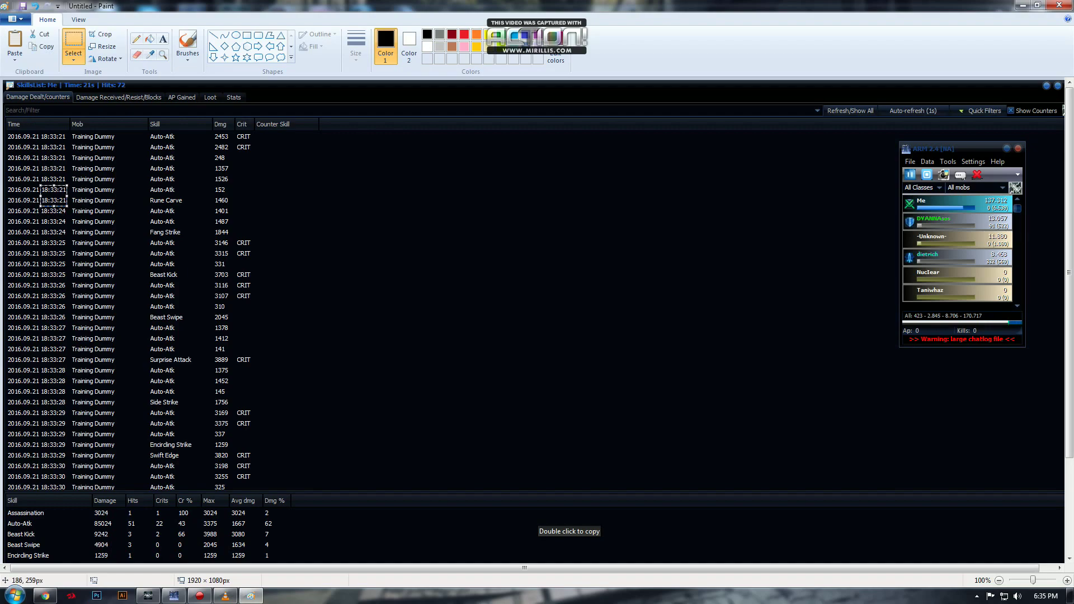
- Paste more 18:33:21 copies over the 18:33:24 and later row timestamps, then commit them
key(ctrl+v)
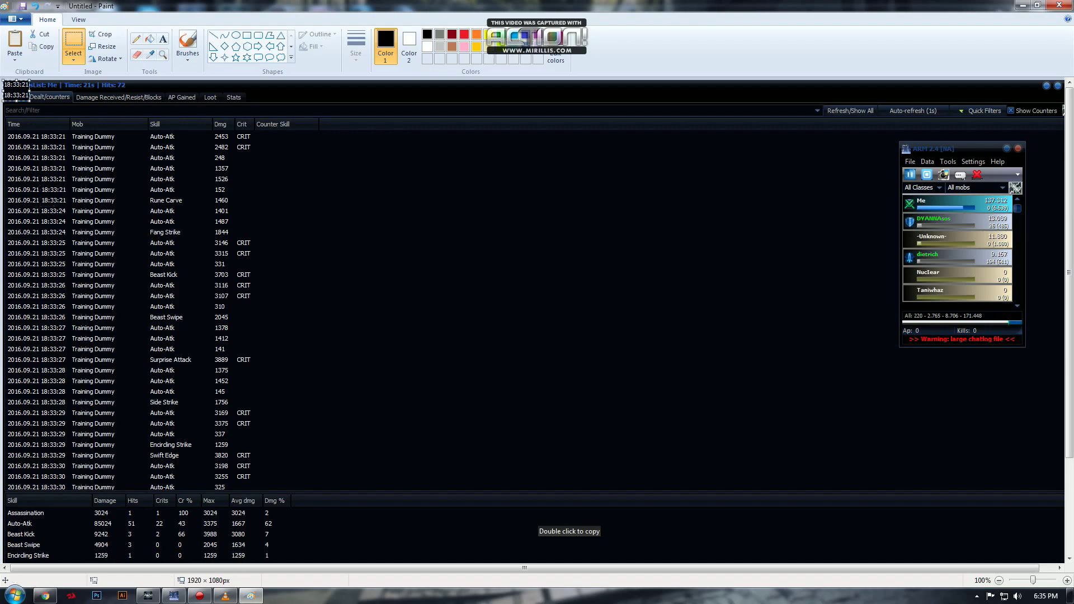
drag(17, 90, 55, 216)
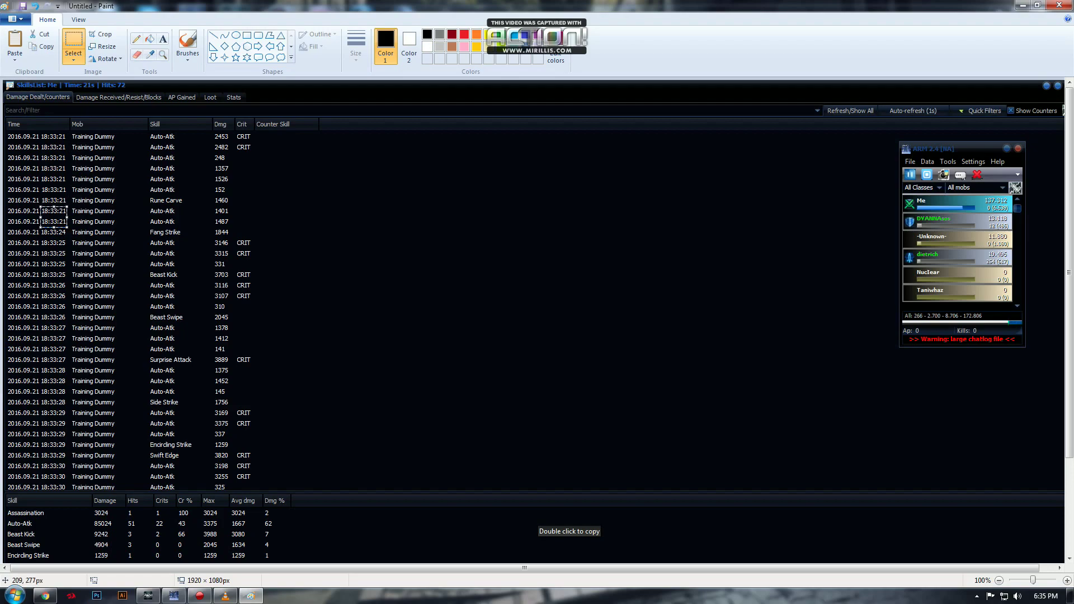
key(ctrl+v)
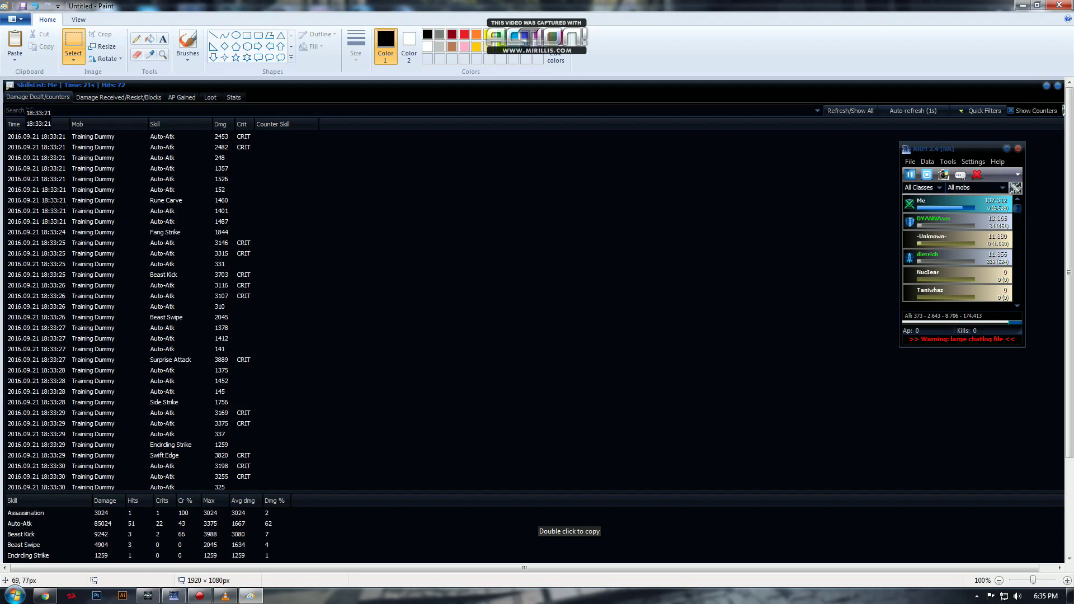
drag(17, 91, 67, 241)
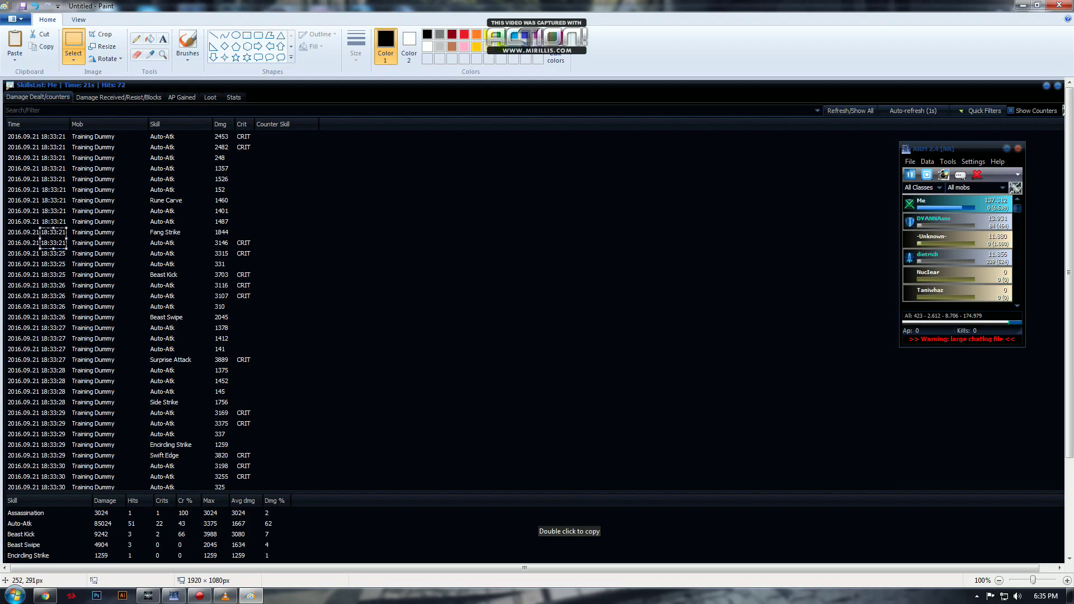
key(Escape)
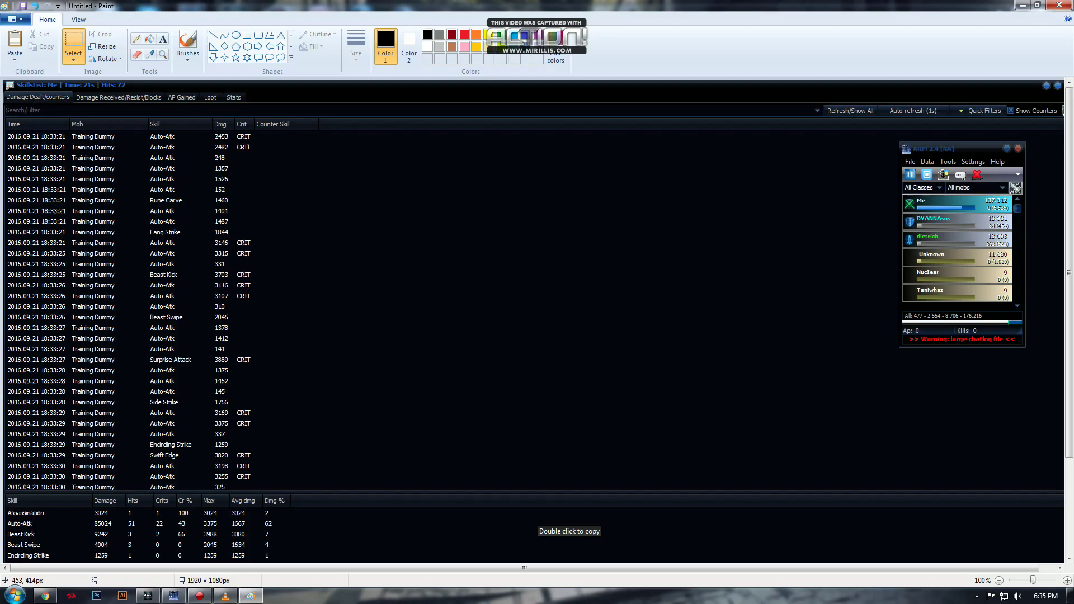